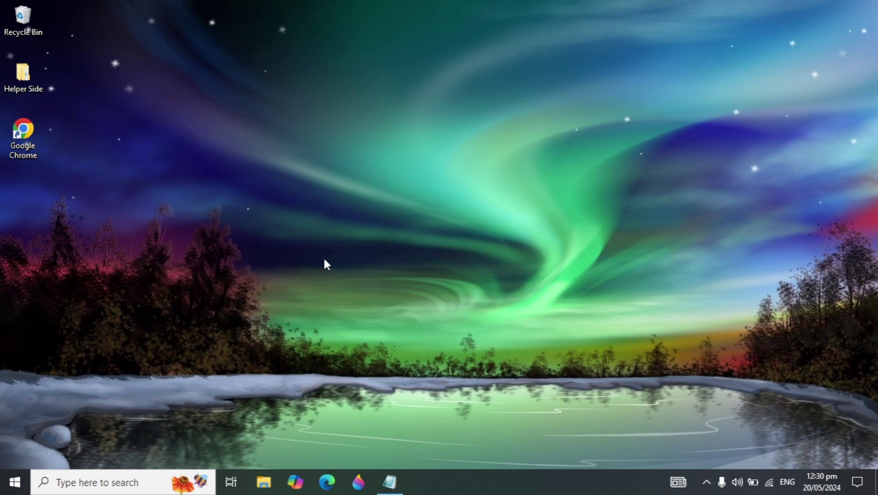
Search Windows for "servi" and open the Services console
left_click(123, 482)
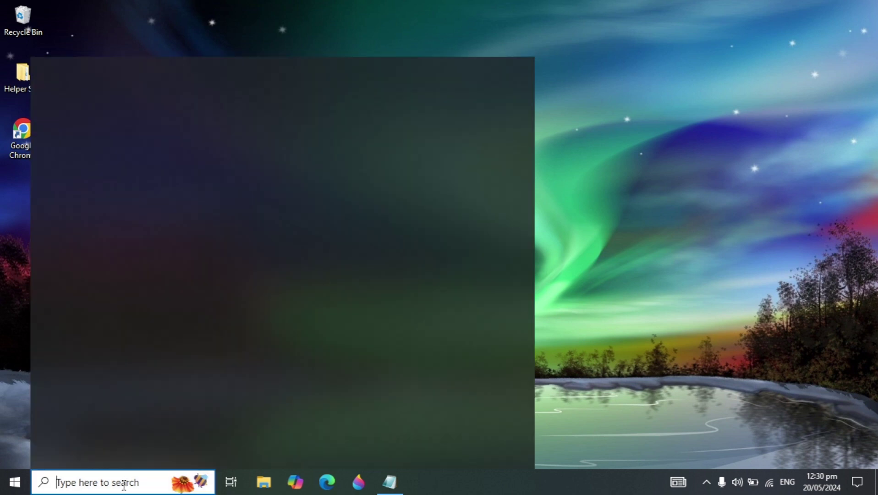
type("servi")
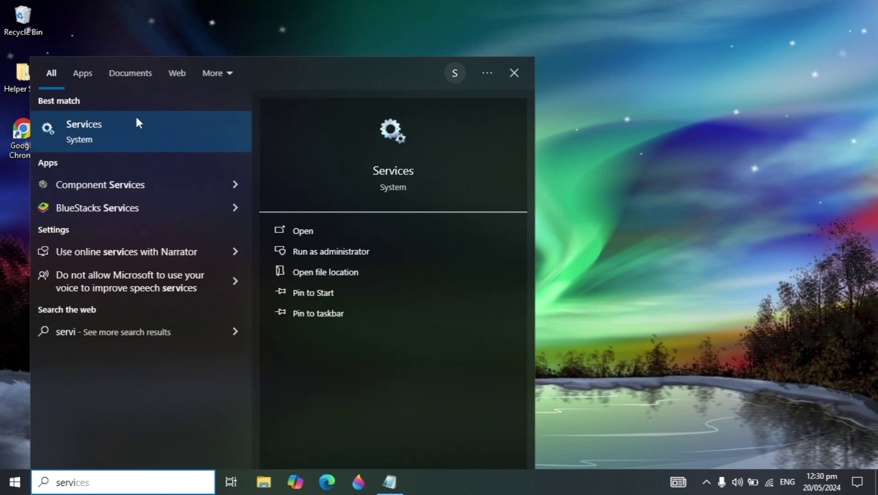
left_click(200, 123)
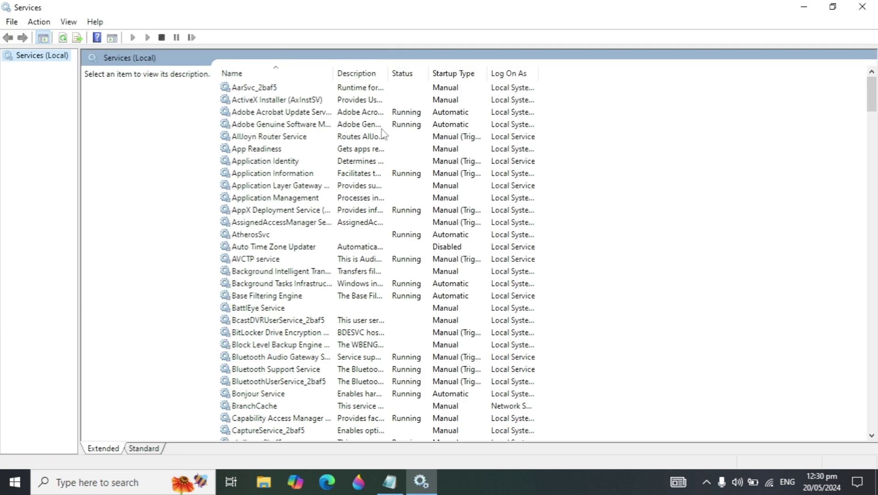
Find the Windows Installer service in the services list and open its properties
left_click(324, 188)
key("w")
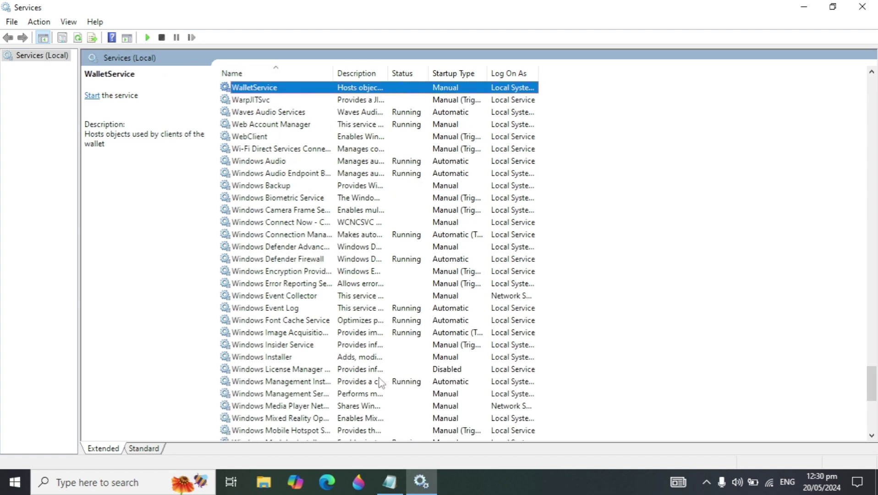
scroll(379, 383, "down", 8)
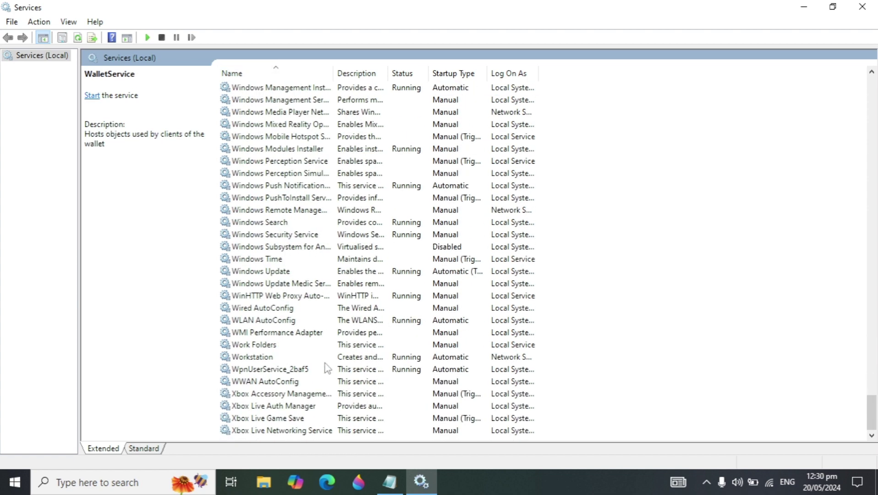
scroll(314, 258, "up", 7)
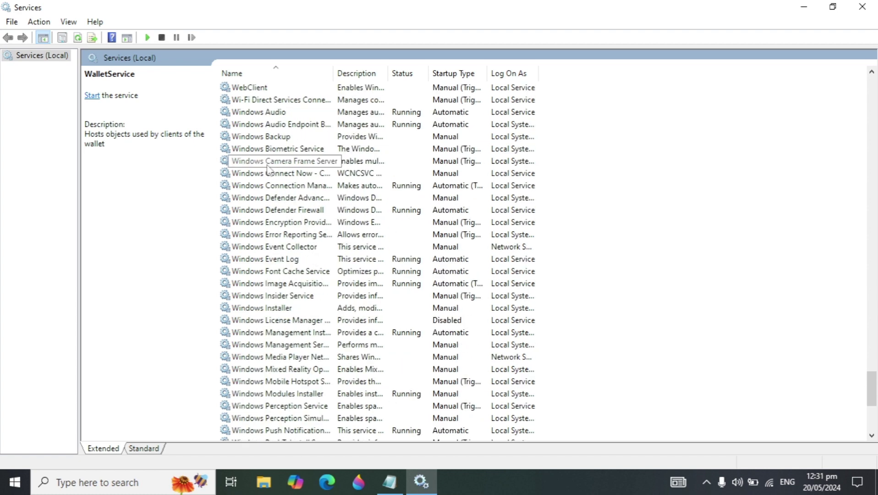
left_click(254, 308)
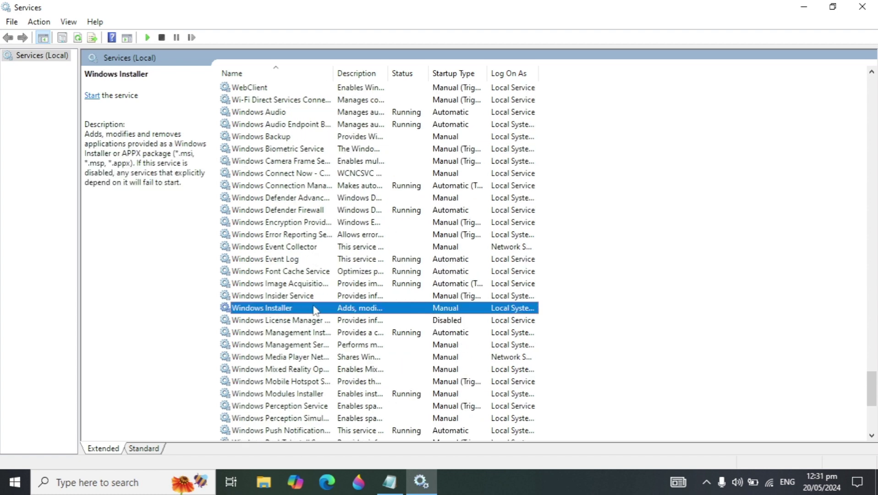
double_click(255, 310)
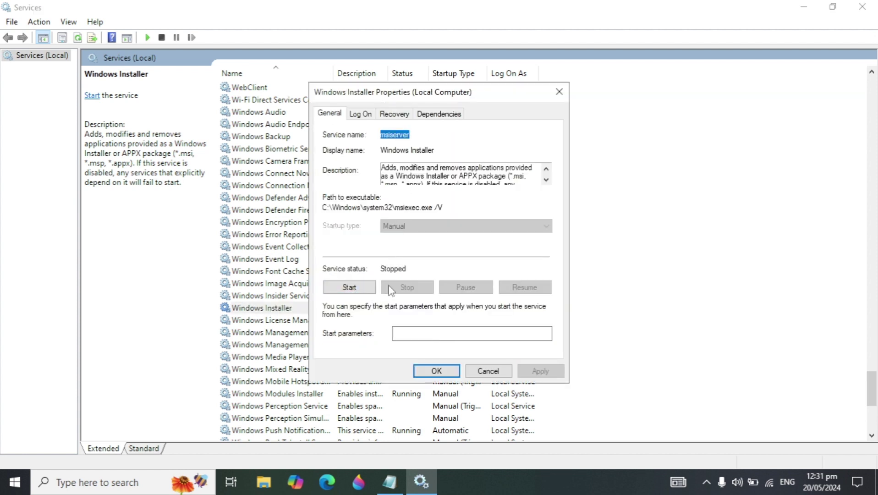
Start, stop and start the Windows Installer service again, accept its properties and close Services
left_click(350, 293)
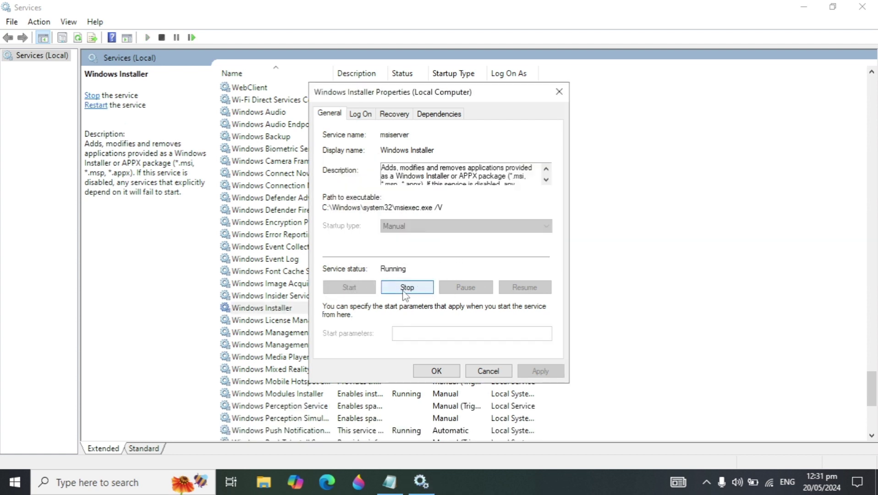
left_click(400, 289)
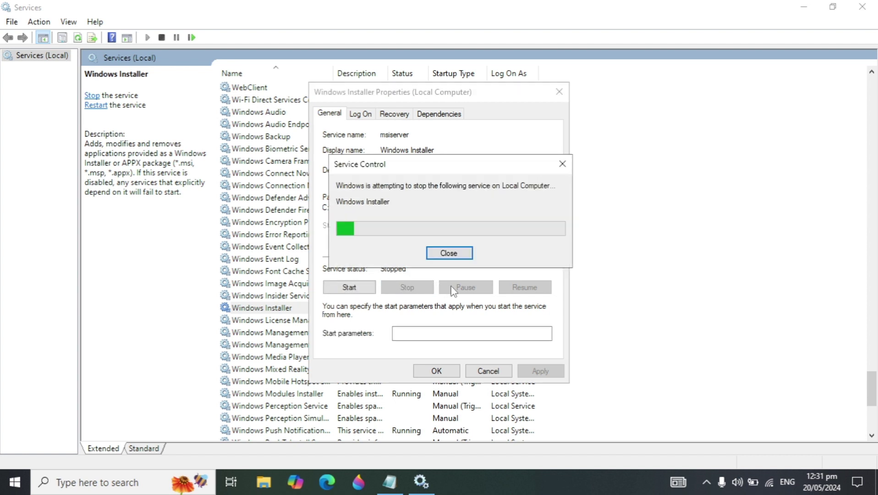
left_click(362, 290)
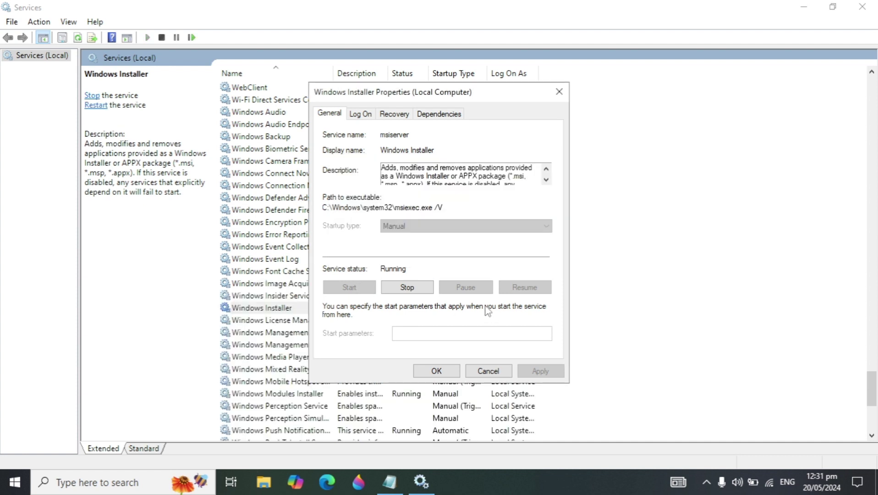
left_click(421, 336)
left_click(427, 371)
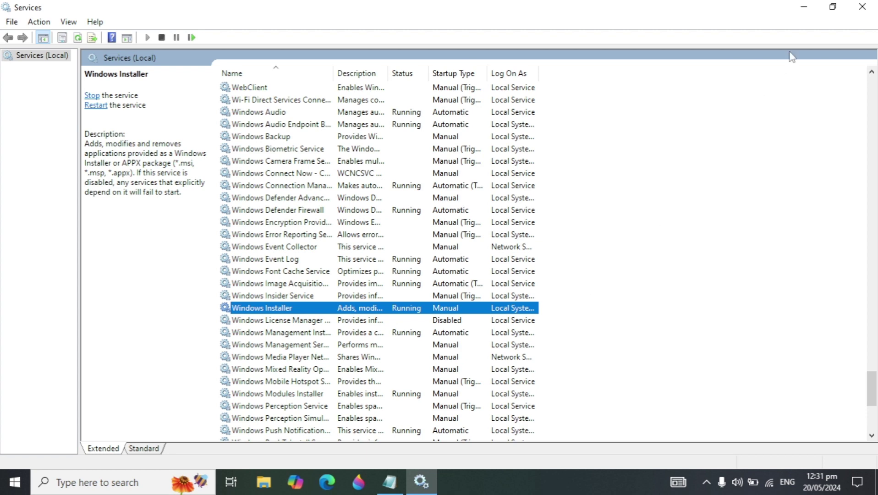
left_click(863, 9)
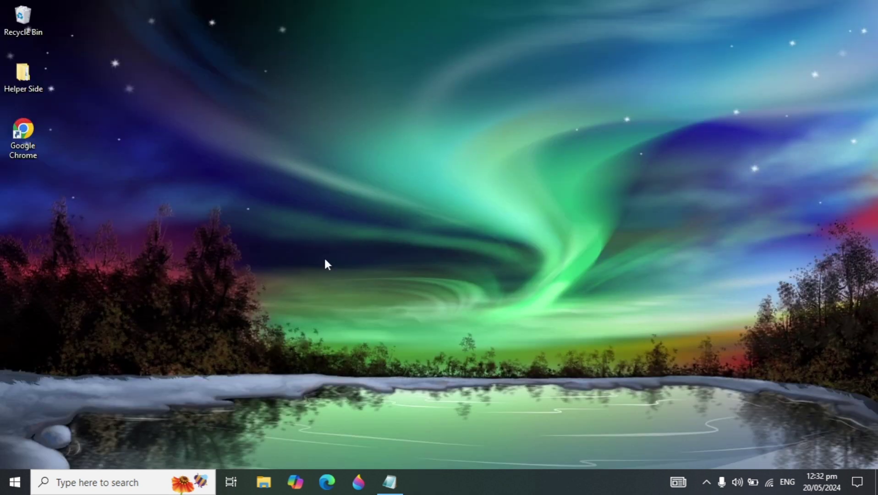
Search Windows for "cmd" and open Command Prompt as administrator
left_click(116, 489)
type("cmd")
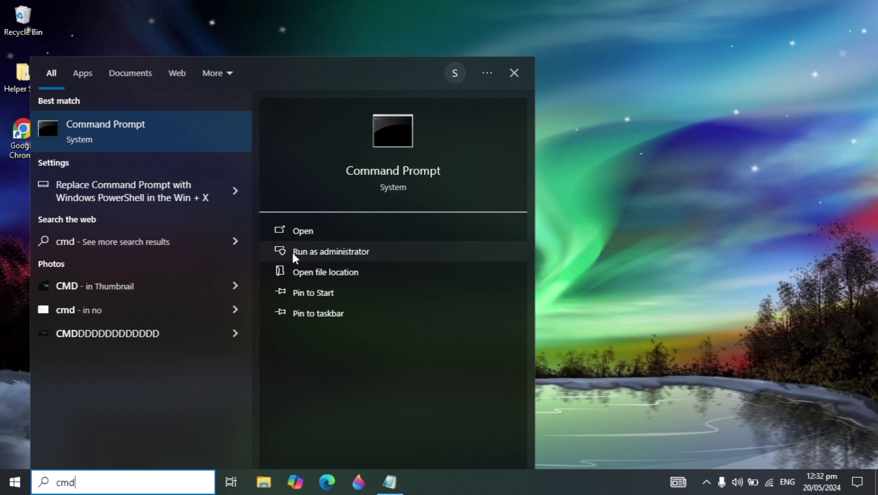
left_click(416, 251)
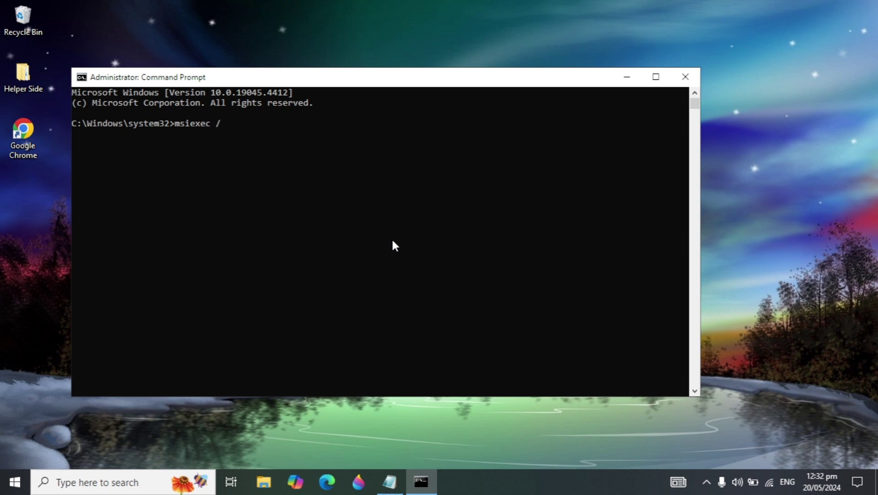
Run the commands "msiexec /unreg" and "msiexec /regserver", and close Command Prompt
type("msiexec /unreg")
key("Return")
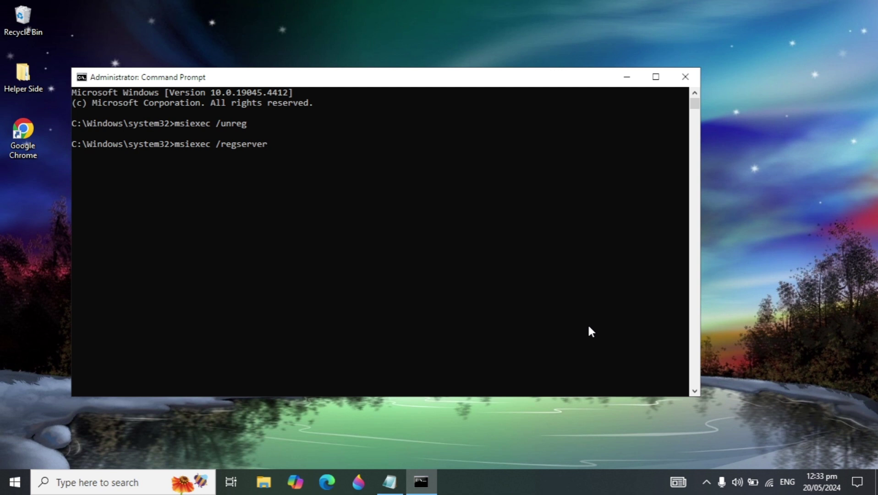
key("Return")
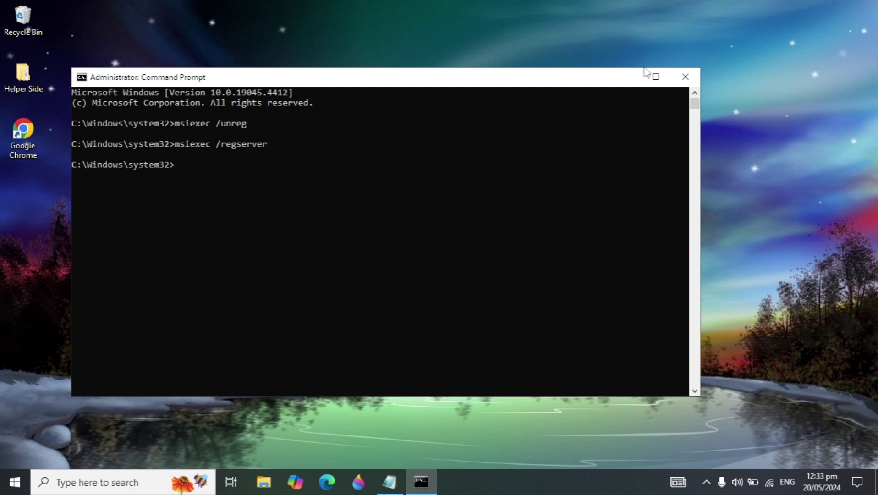
left_click(685, 76)
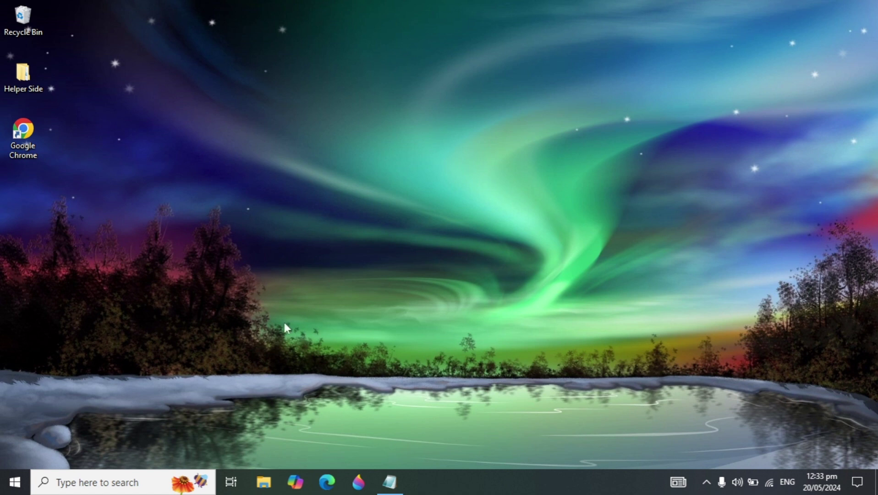
Search Windows for "task" and open Task Manager
left_click(144, 489)
type("ta")
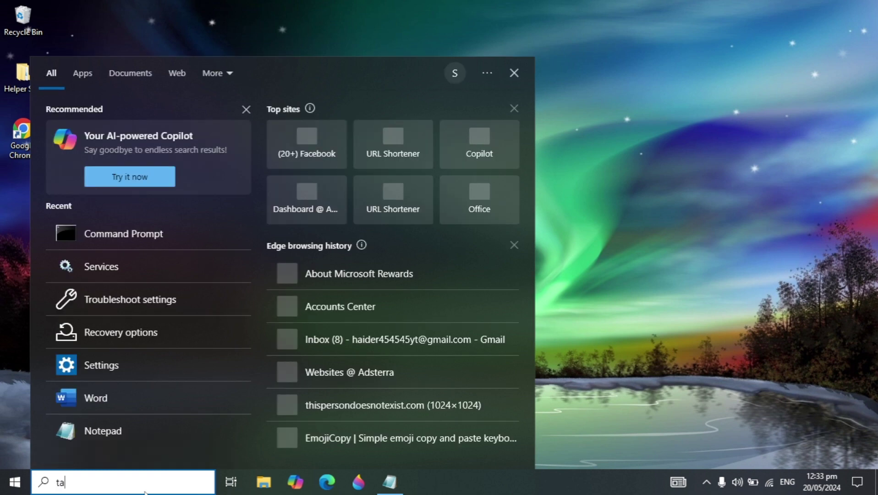
type("sk")
key("Return")
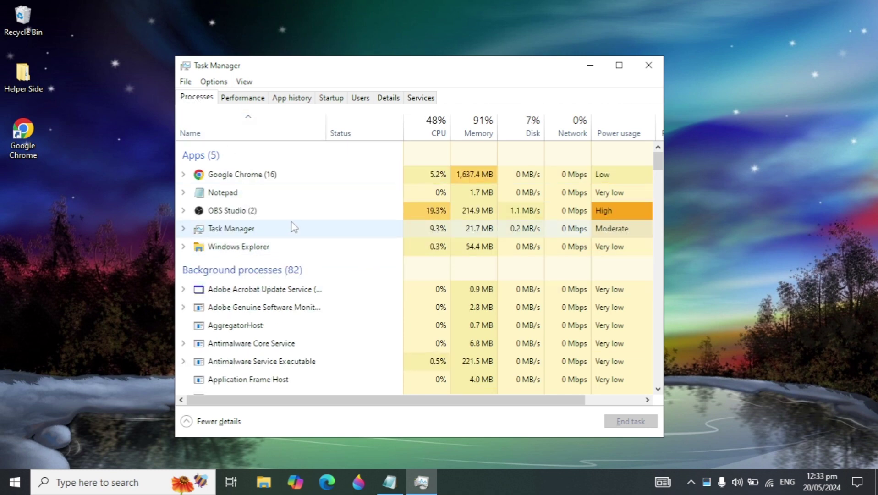
Browse the running processes, bring up the End task option for the igfxEM Module process, dismiss it and close Task Manager
scroll(320, 287, "down", 5)
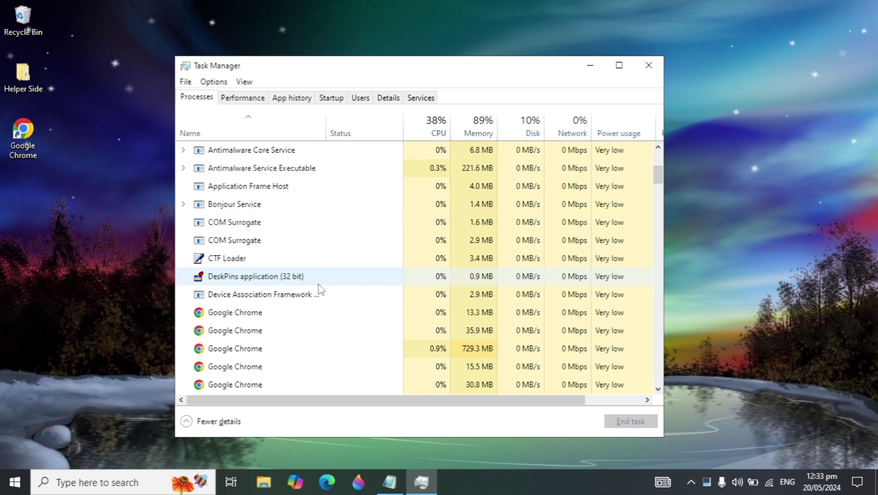
scroll(320, 288, "down", 5)
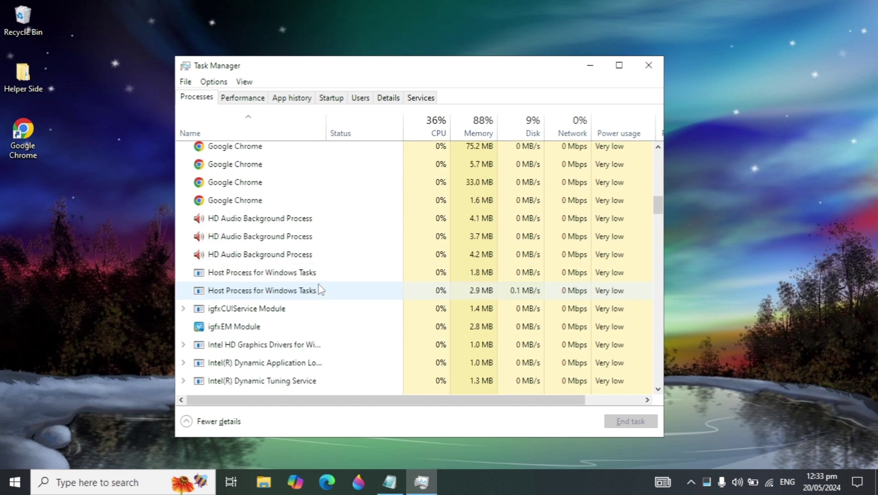
scroll(320, 289, "down", 2)
scroll(321, 289, "down", 2)
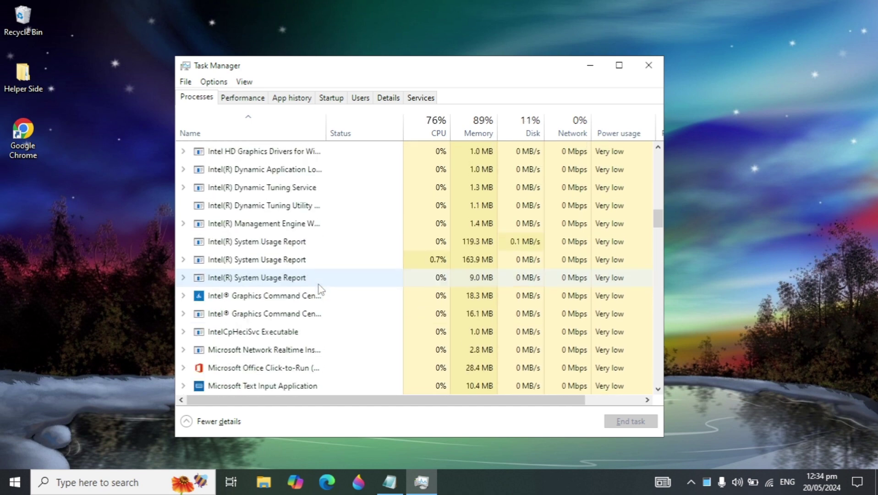
scroll(319, 289, "up", 5)
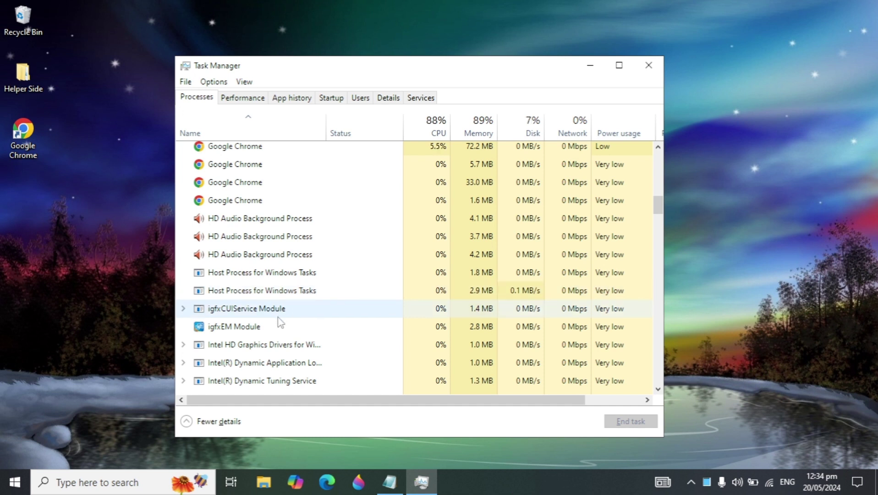
right_click(269, 329)
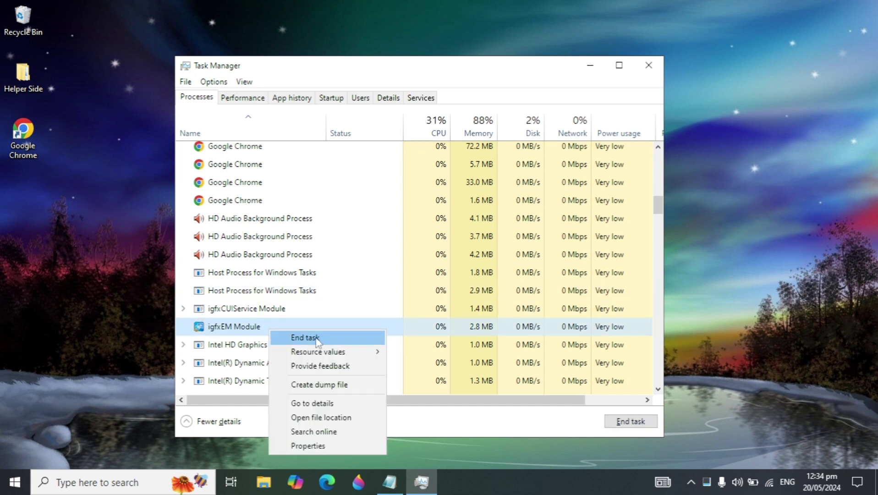
left_click(255, 334)
left_click(648, 65)
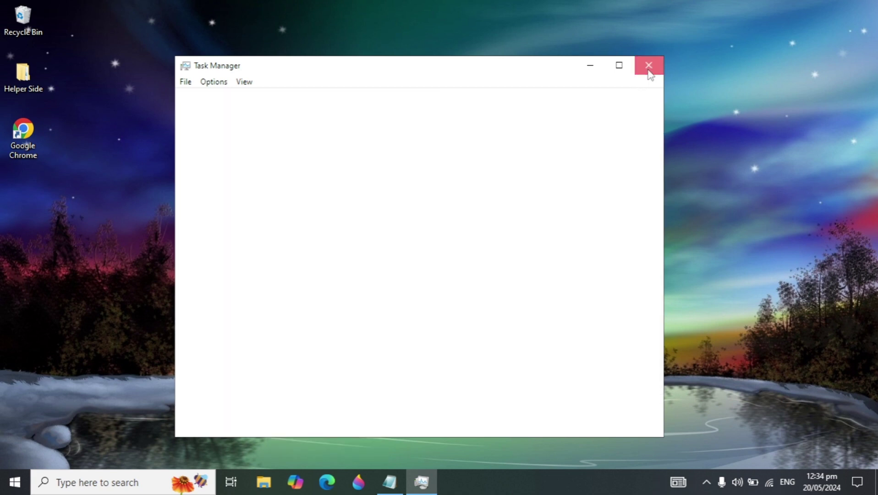
Locate the uninst application in the FlyVPN folder under Apps and Programs on Local Disk (D:), and close File Explorer
left_click(264, 481)
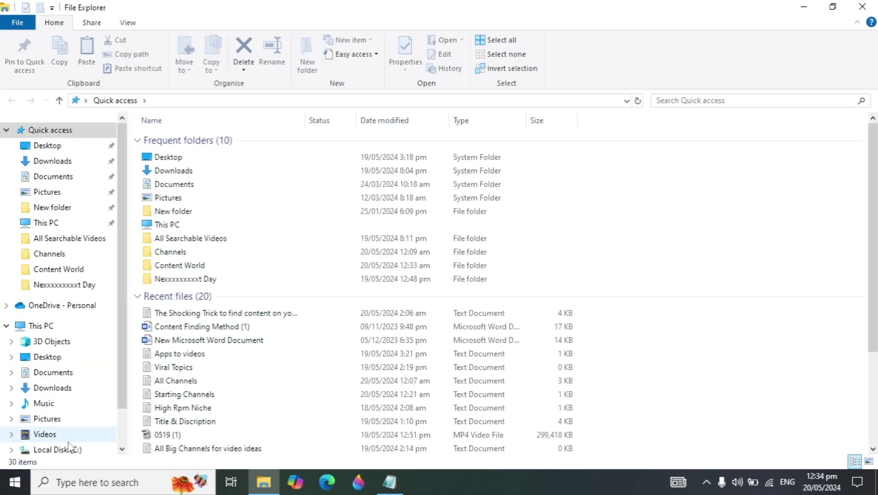
scroll(73, 439, "down", 1)
left_click(89, 409)
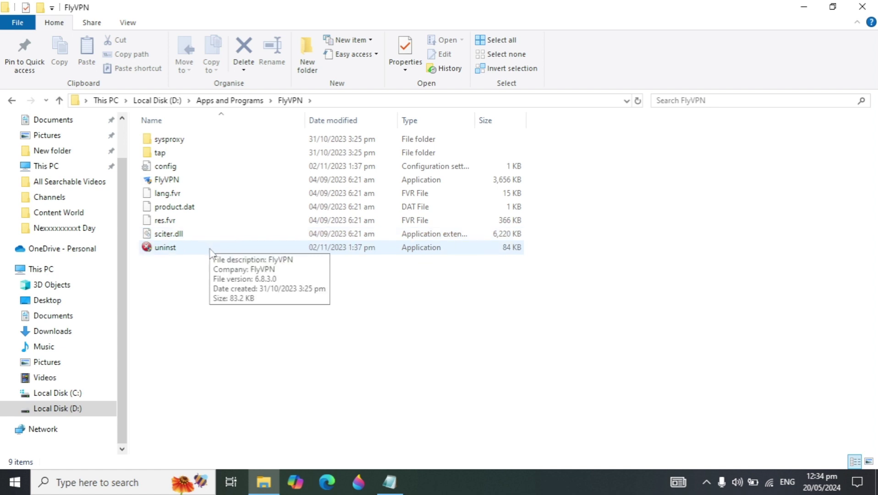
left_click(252, 250)
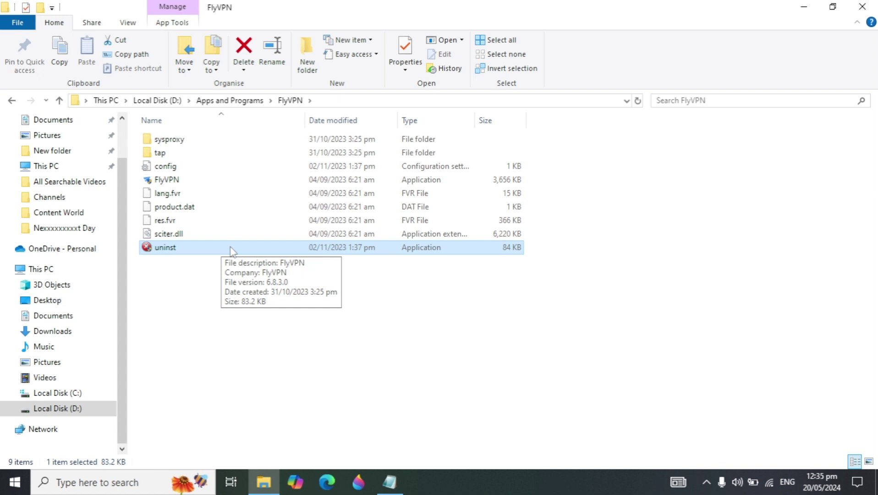
left_click(849, 2)
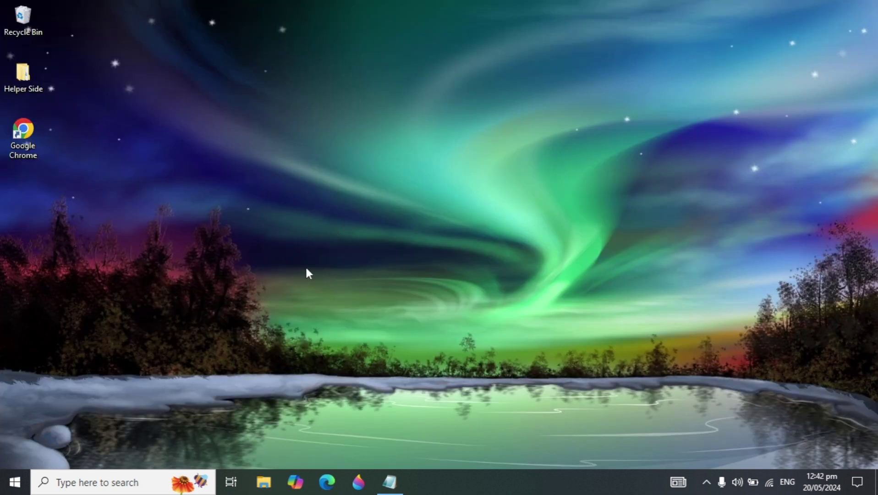
Open Windows Recovery options to view the Advanced start-up section, and close Settings
left_click(119, 478)
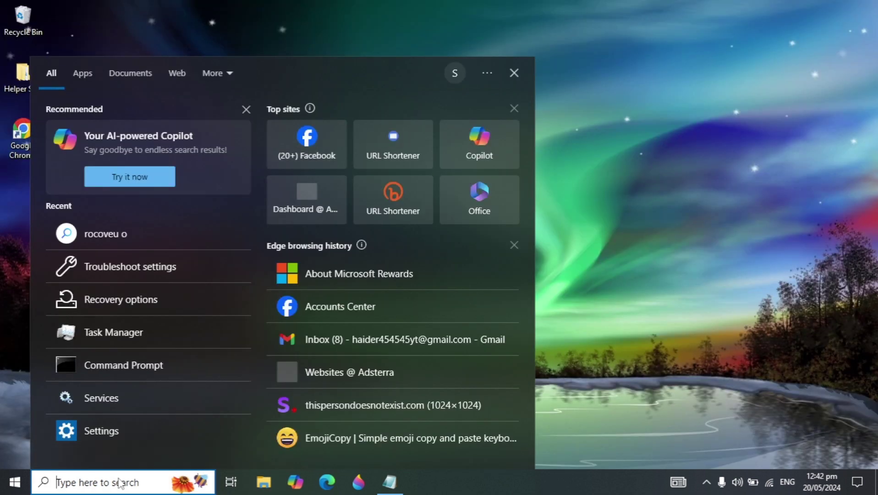
type("recovery")
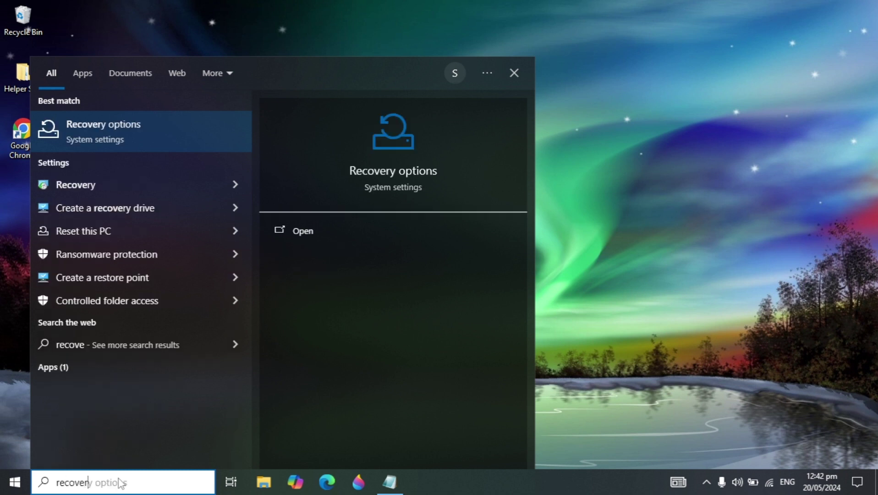
left_click(164, 127)
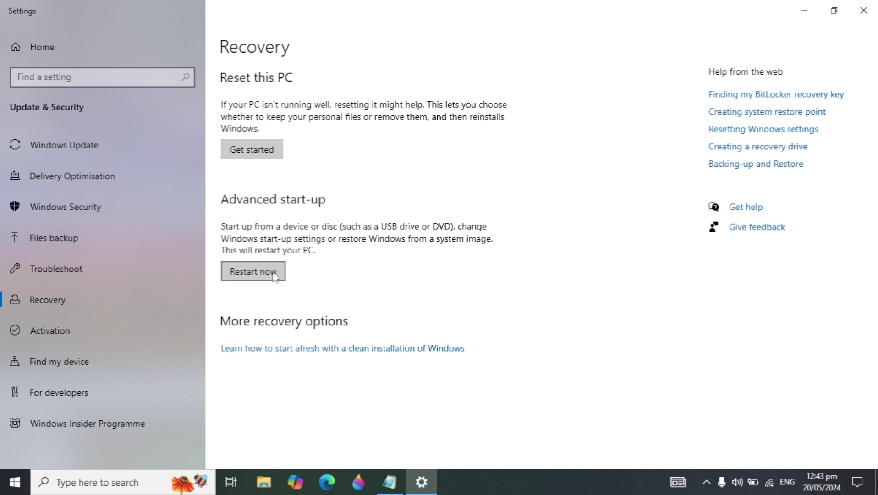
left_click(863, 10)
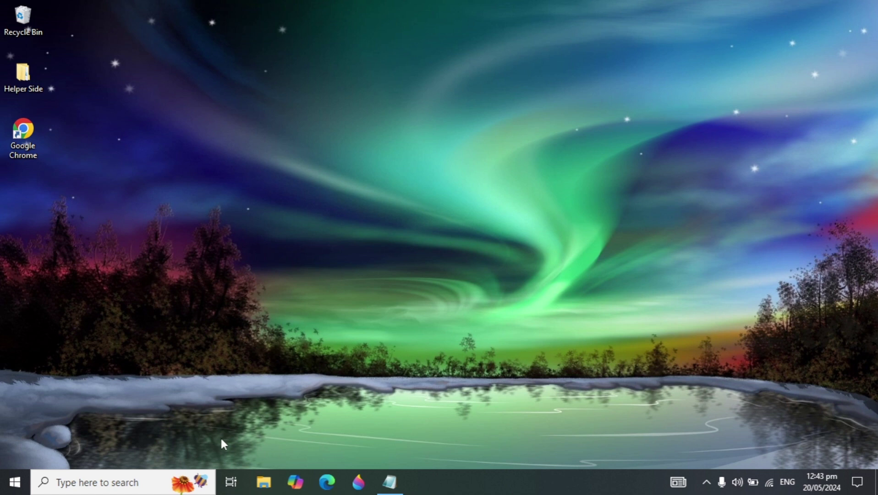
Search Windows for "troubl", open Troubleshoot settings and show the additional troubleshooters
left_click(118, 486)
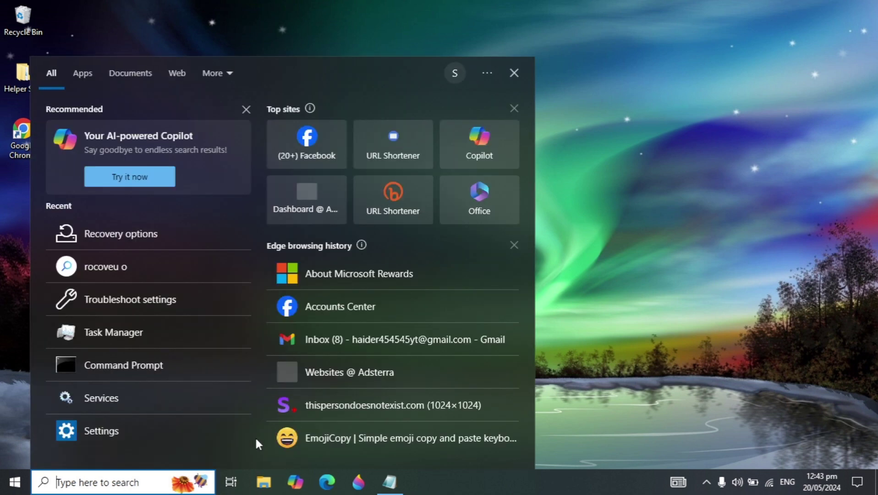
type("troubl")
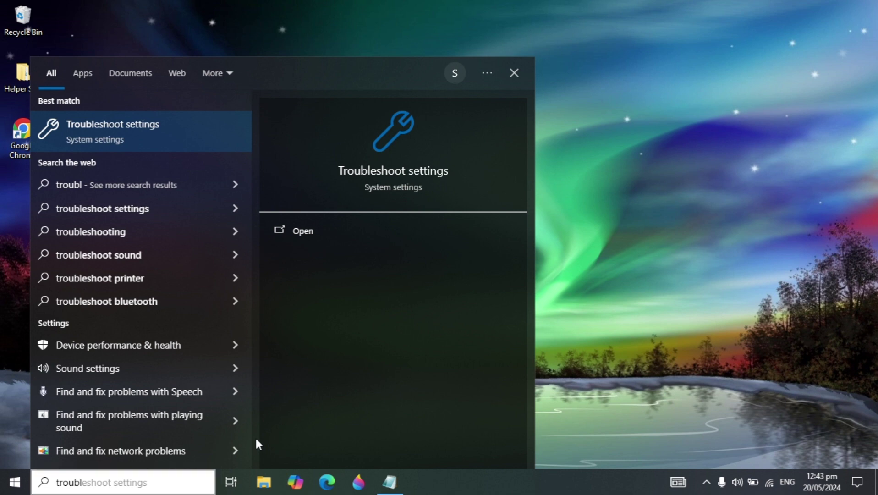
key("Return")
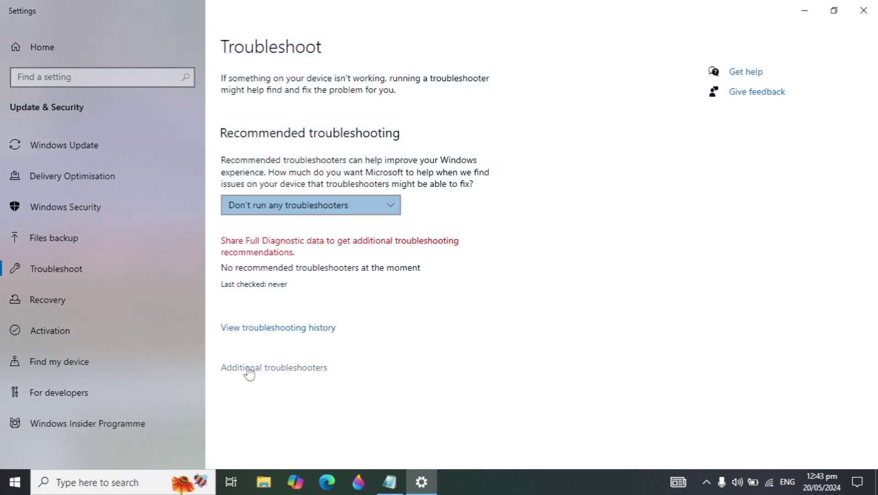
left_click(305, 372)
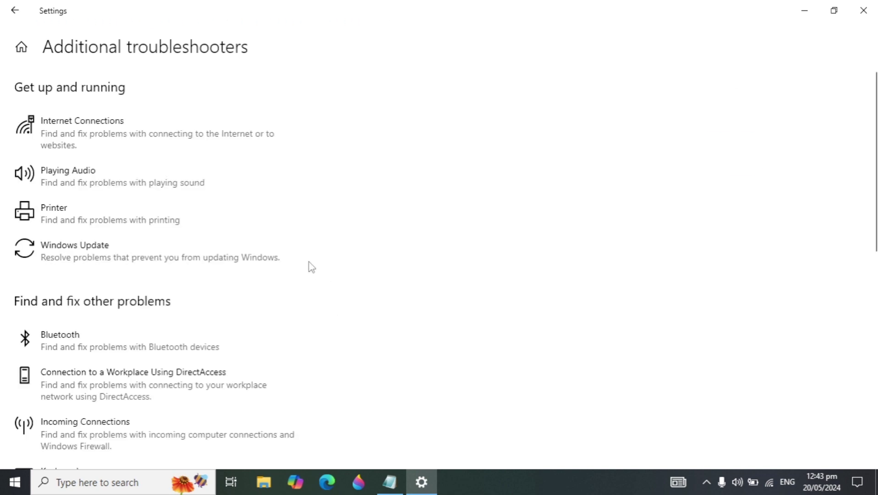
Run the Program Compatibility Troubleshooter and choose Adobe Reader XI as the program having problems
scroll(419, 325, "down", 5)
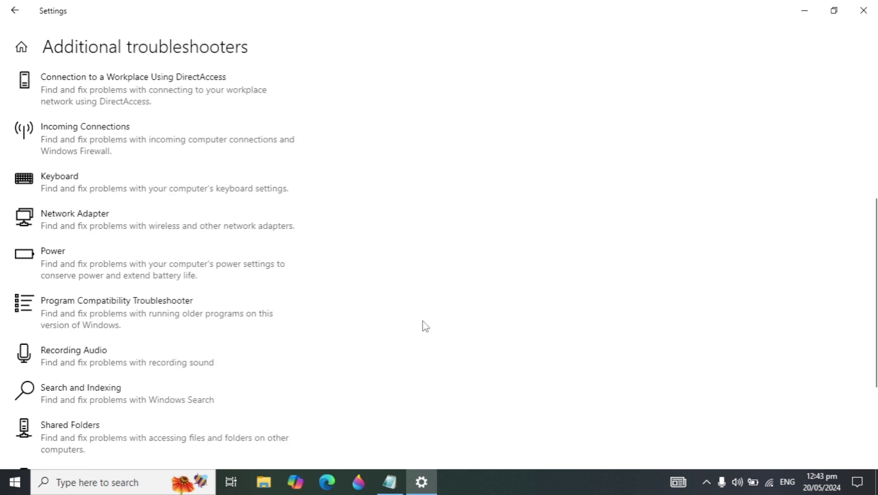
left_click(104, 308)
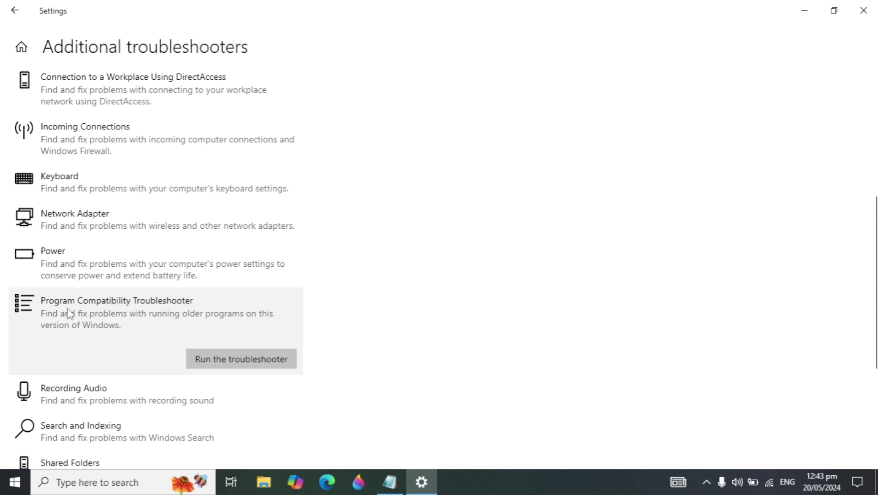
scroll(188, 306, "down", 3)
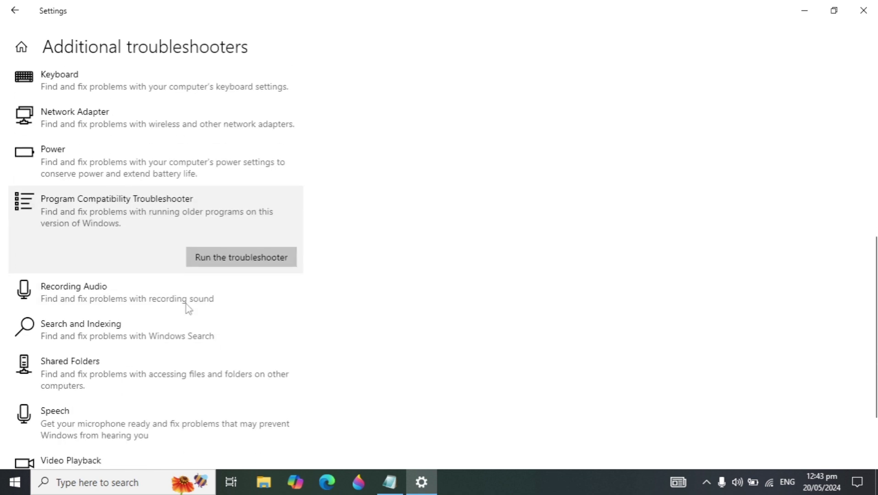
left_click(238, 252)
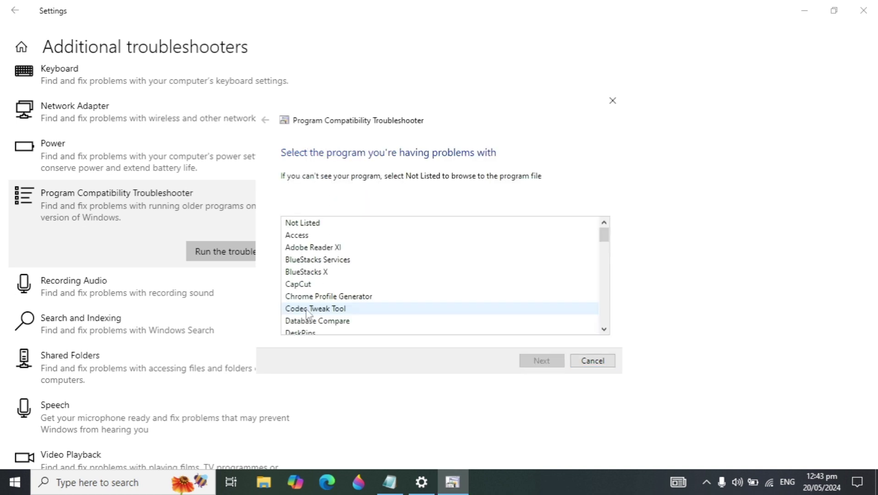
left_click(349, 252)
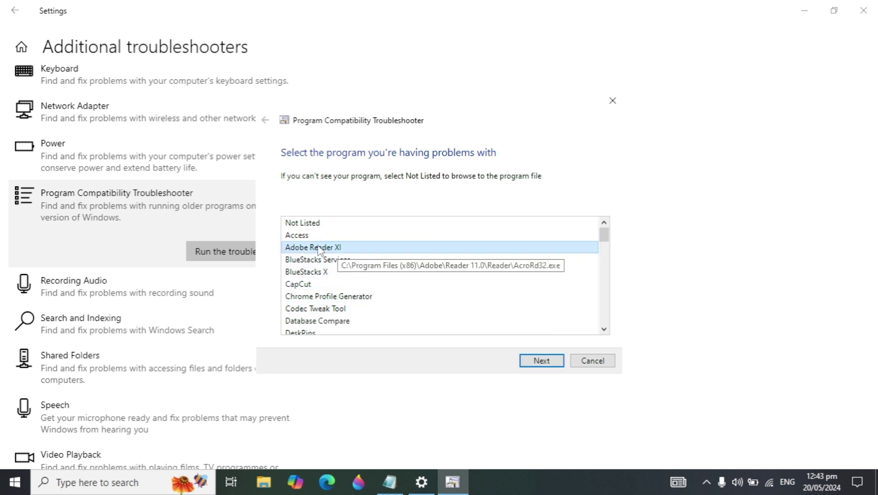
left_click(541, 361)
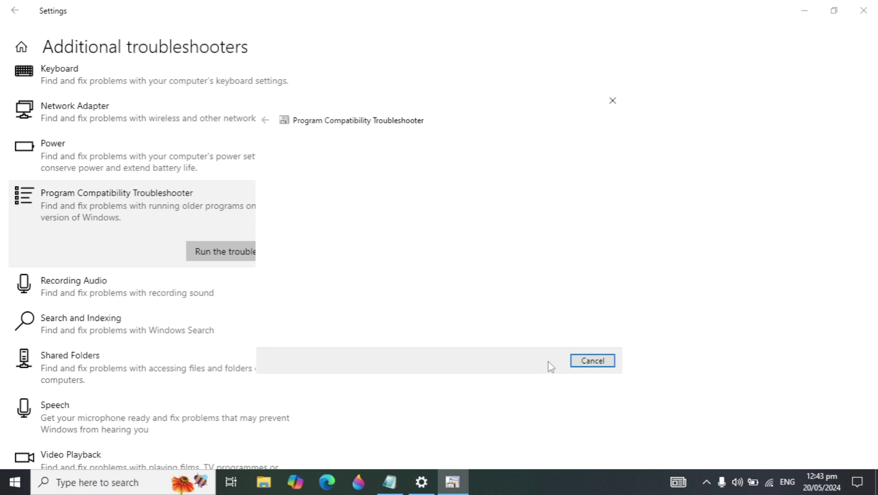
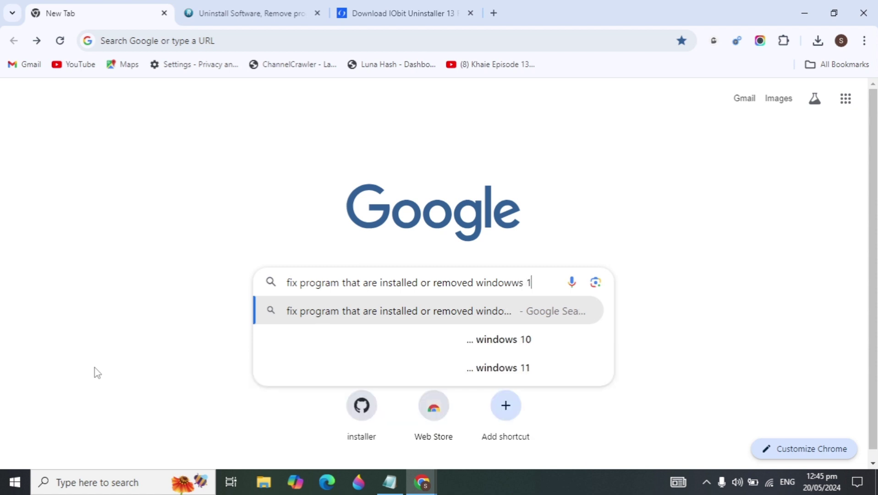
Search Google for "fix program that are installed or removed windowws 10" and open the Microsoft Support result on blocked programs
key("Return")
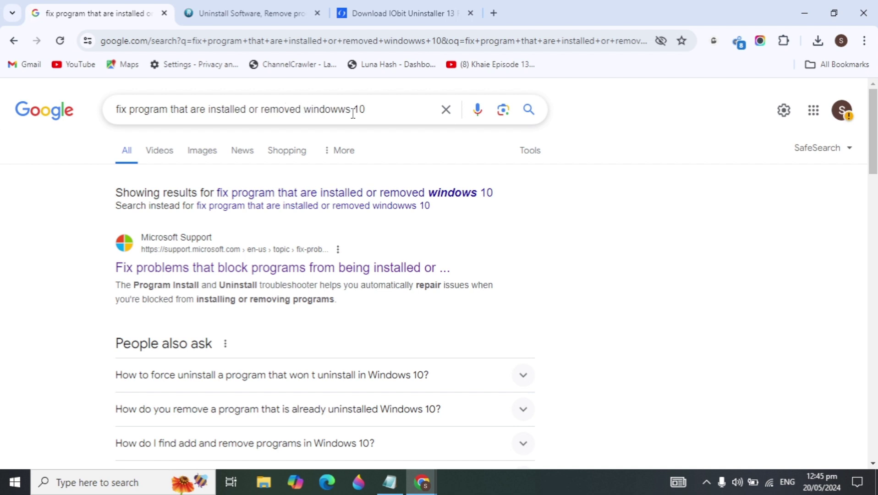
left_click(379, 109)
key("BackSpace")
type("1")
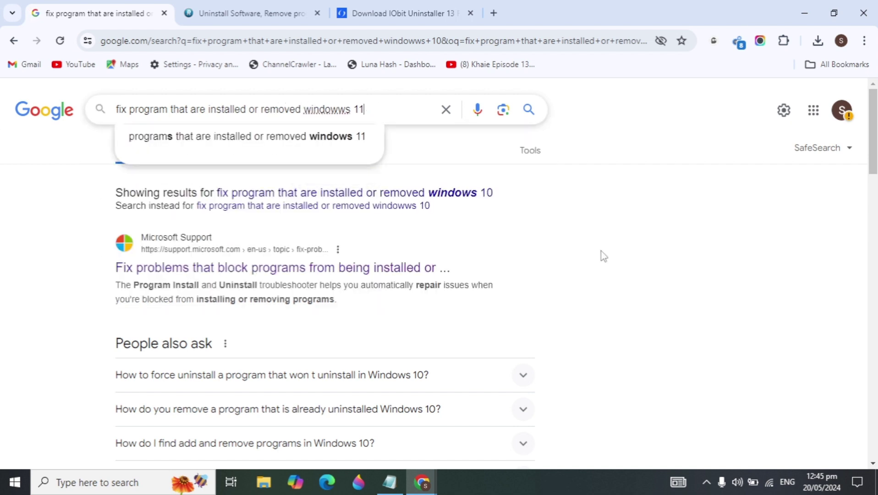
left_click(601, 251)
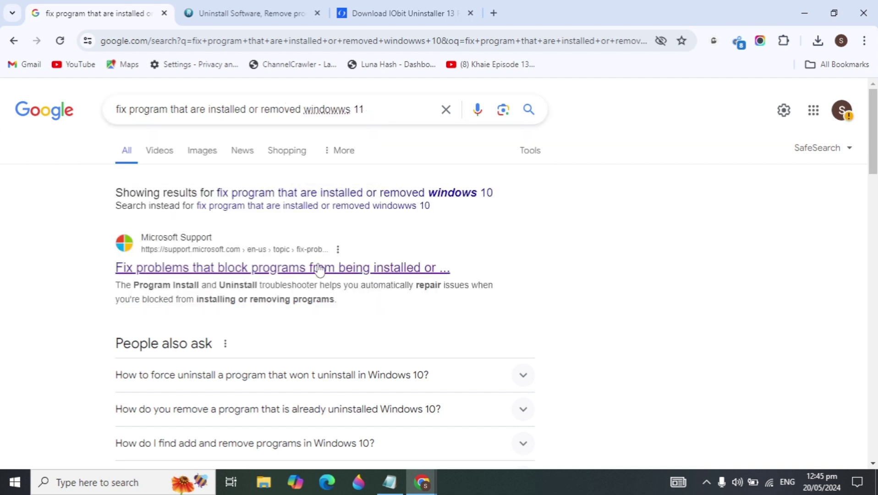
left_click(292, 271)
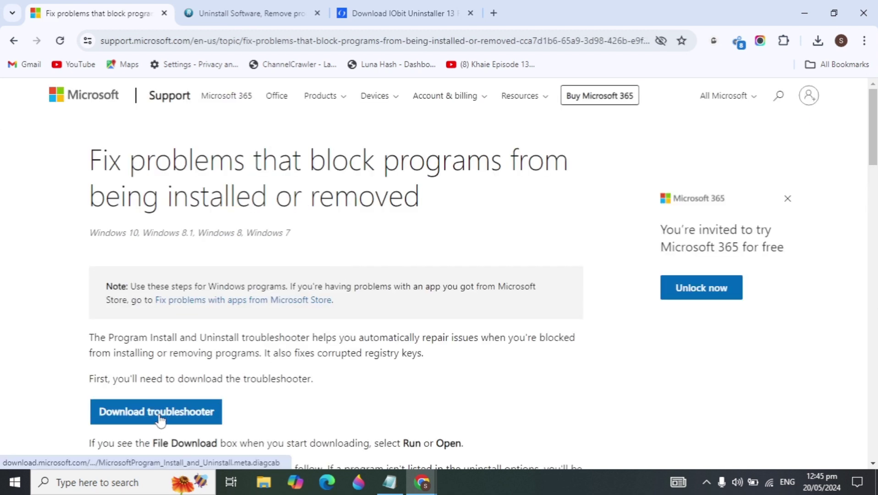
Download the Program Install and Uninstall troubleshooter, launch the downloaded file and minimize the Chrome windows
left_click(161, 419)
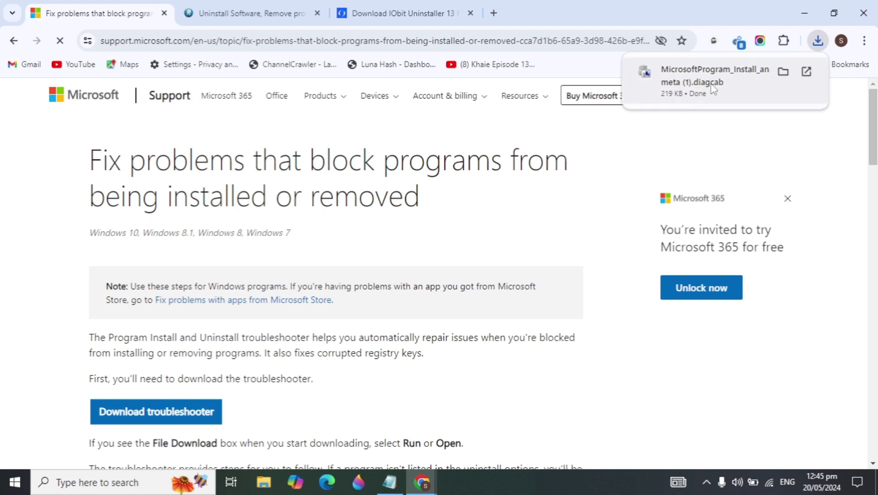
left_click(692, 81)
left_click(807, 9)
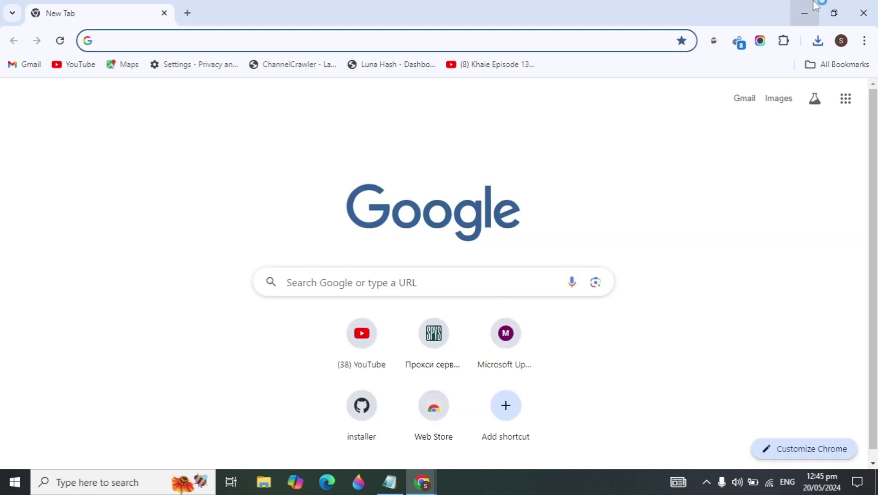
left_click(815, 5)
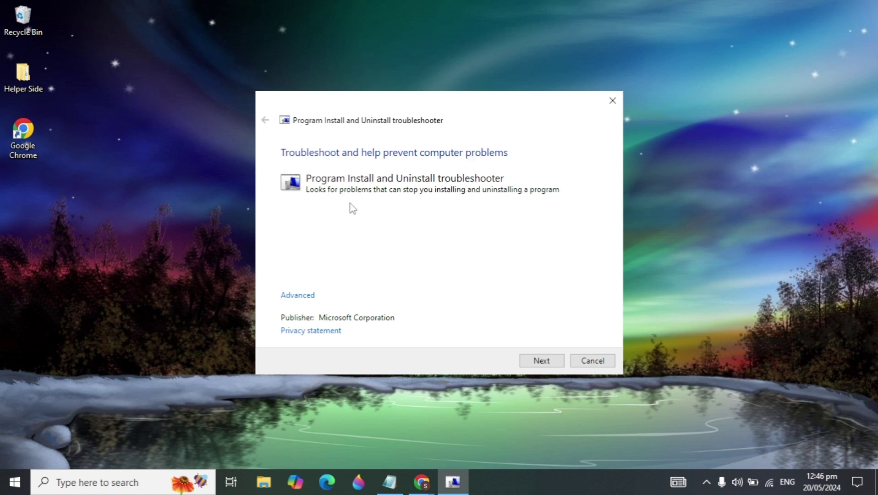
Show the troubleshooter's advanced options, start it and report a problem with uninstalling a program
left_click(302, 300)
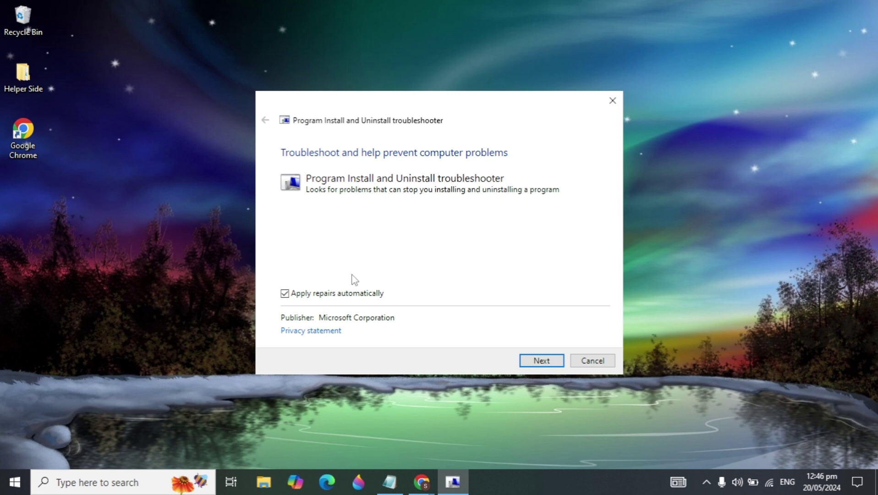
left_click(556, 362)
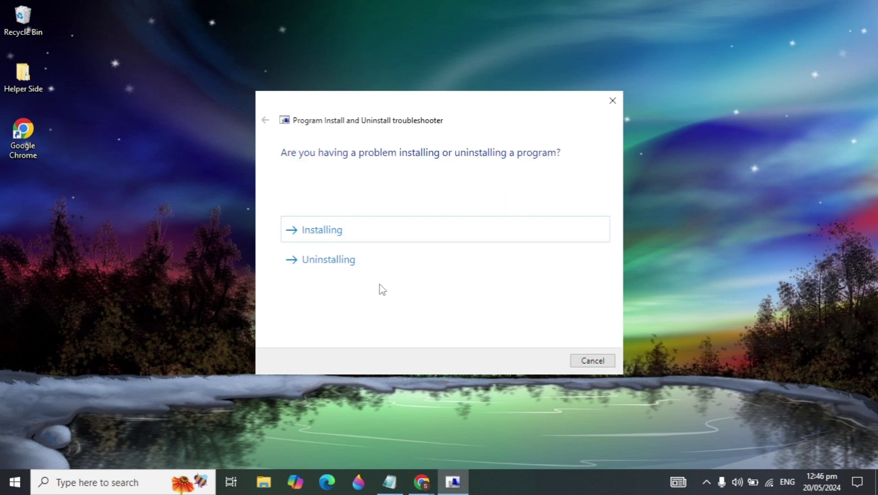
left_click(424, 259)
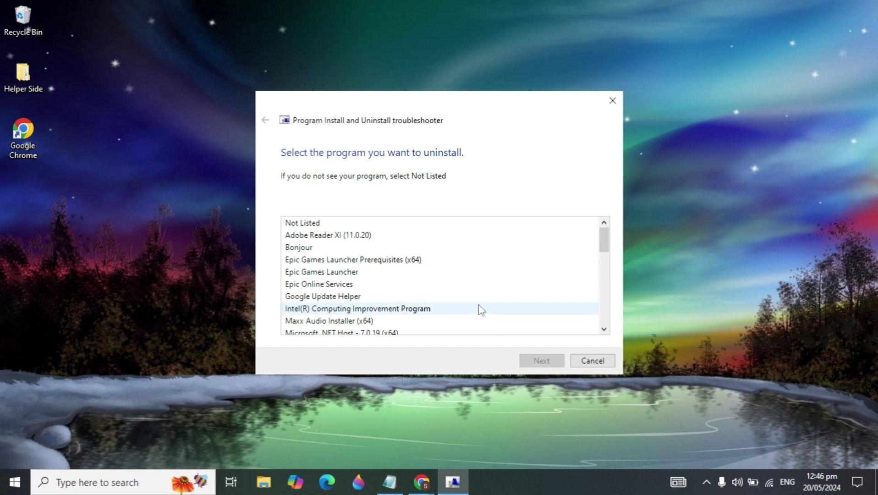
Browse the programs offered for uninstalling, select Epic Online Services, and cancel the troubleshooter
scroll(481, 310, "down", 5)
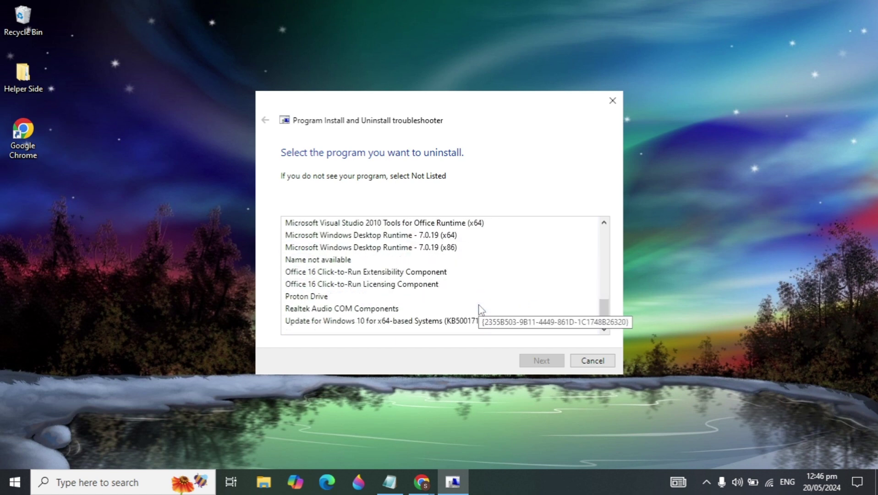
scroll(478, 307, "up", 5)
left_click(394, 284)
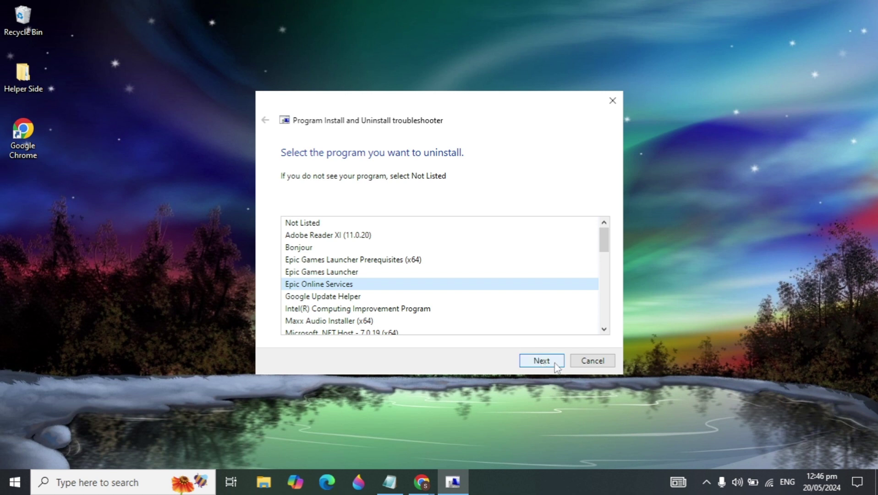
left_click(604, 361)
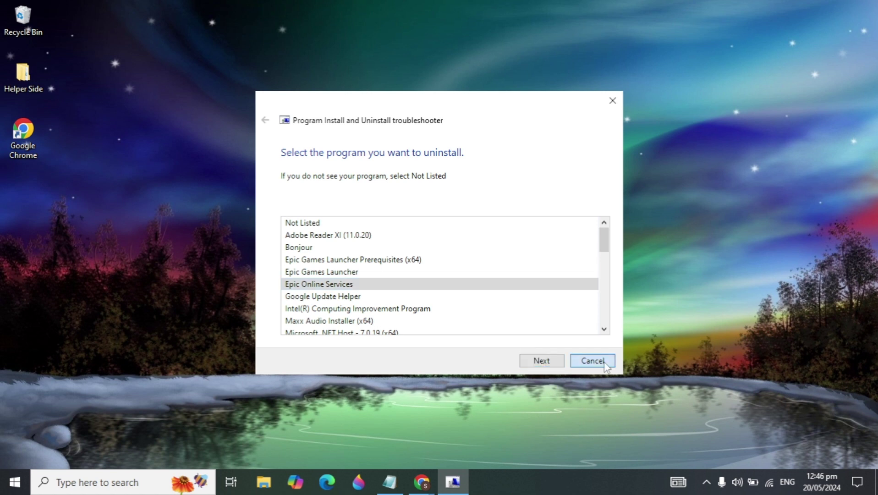
Switch to Chrome and view the IObit Uninstaller 13 Free page with its free download option
left_click(421, 481)
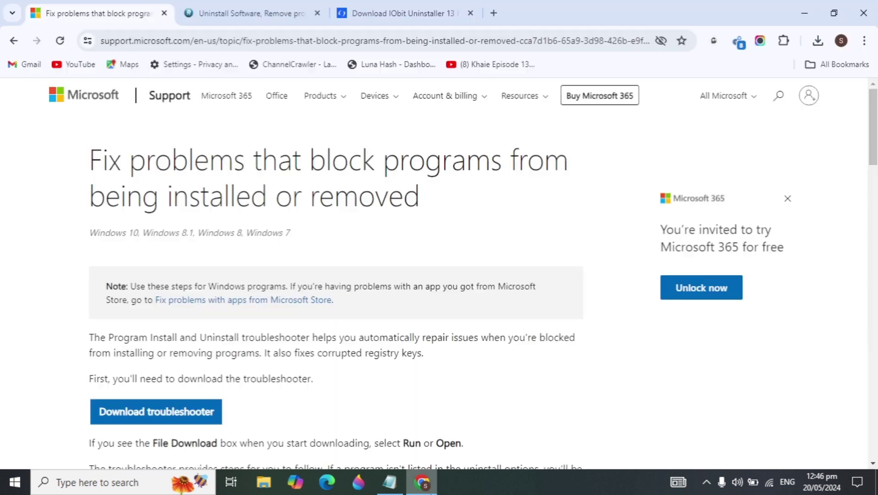
left_click(407, 9)
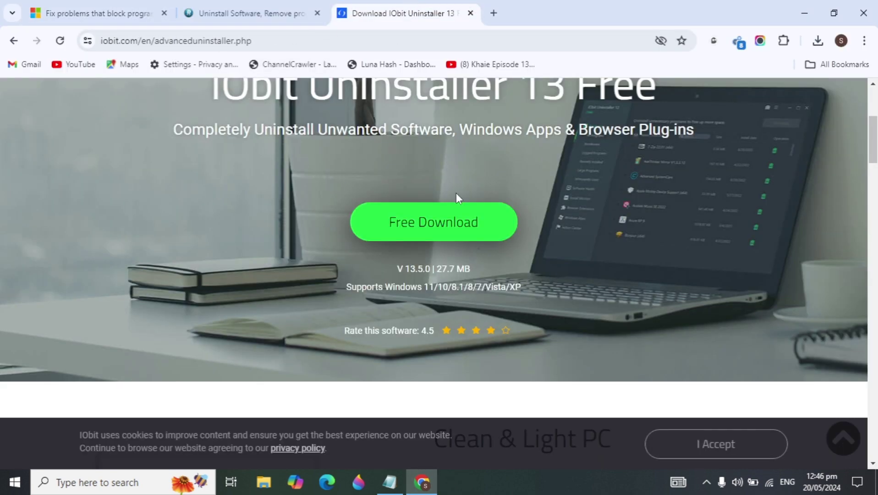
scroll(272, 170, "up", 5)
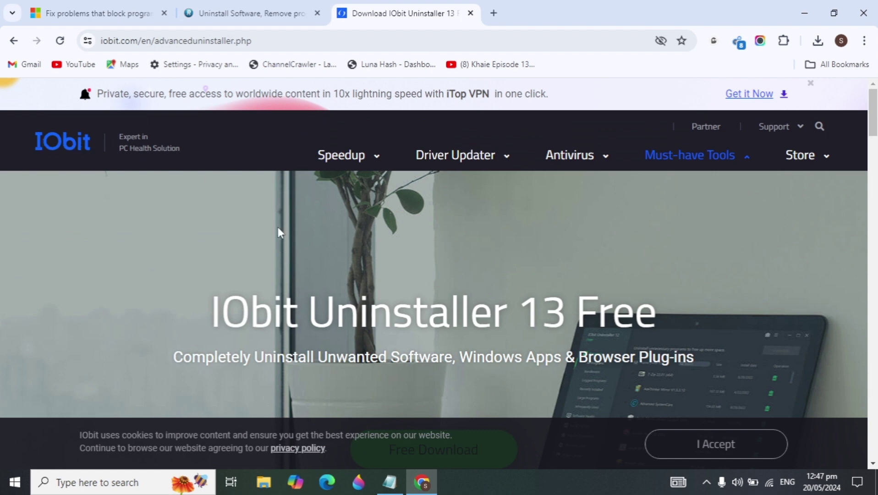
scroll(277, 226, "down", 4)
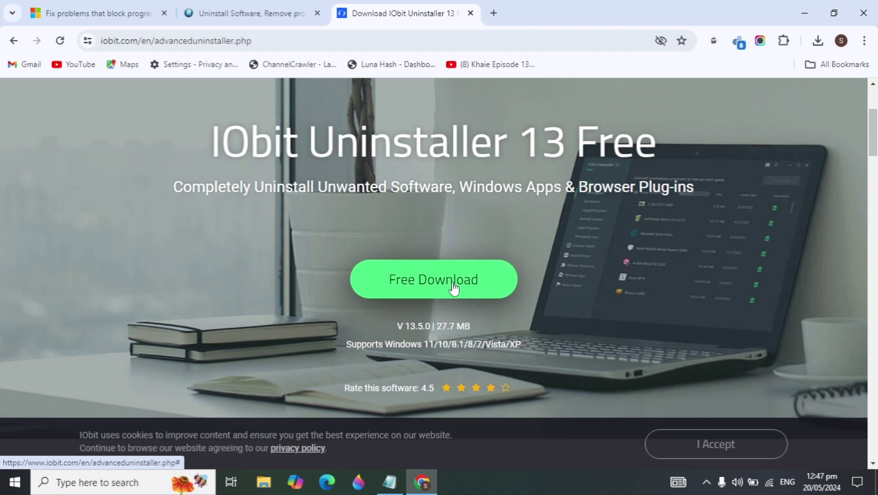
scroll(221, 220, "up", 1)
View the Revo Uninstaller website, dismissing its Pro licence offer, and minimize and restore the browser
left_click(251, 9)
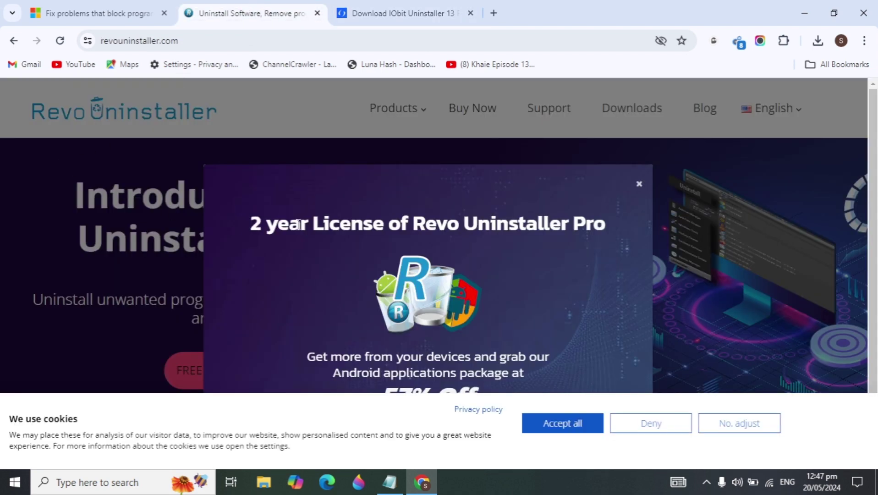
left_click(639, 185)
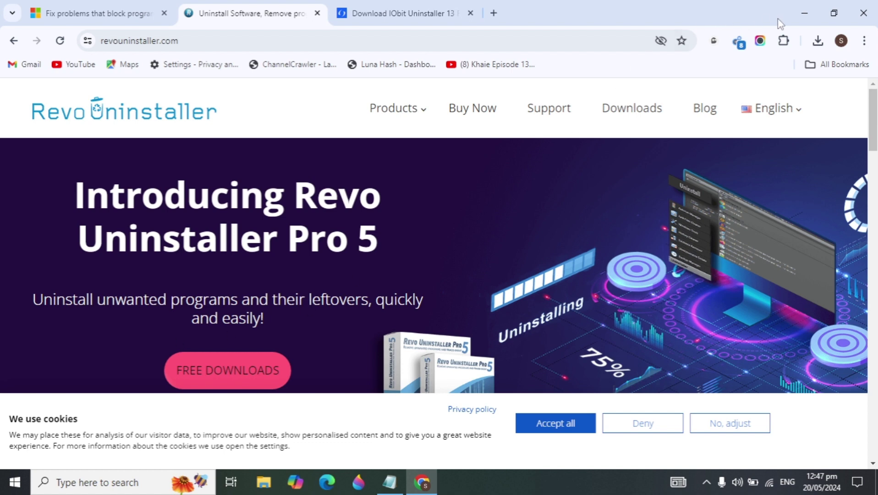
left_click(798, 19)
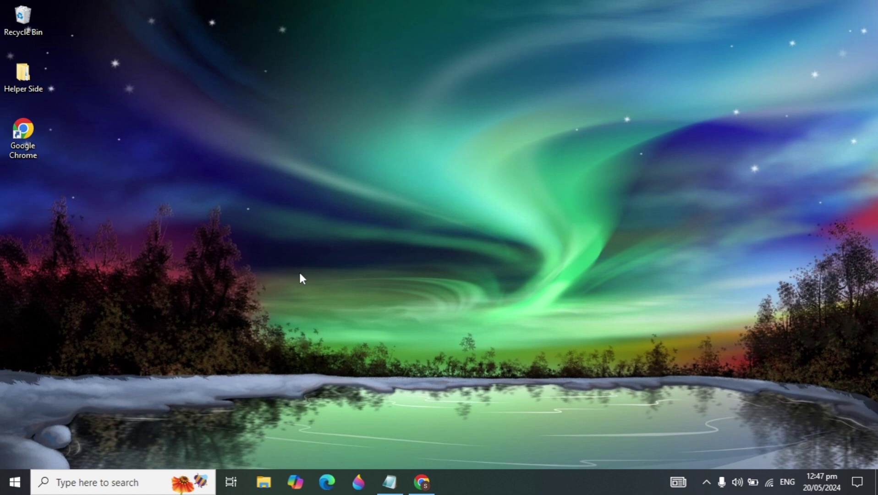
left_click(431, 485)
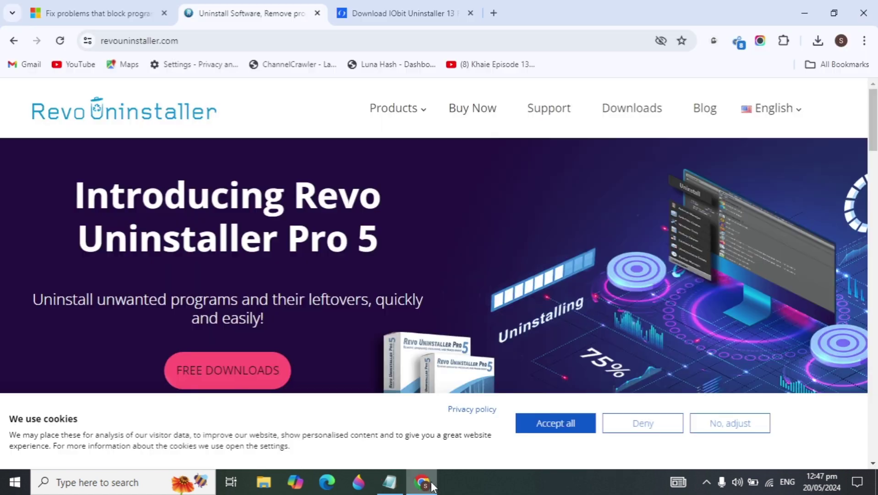